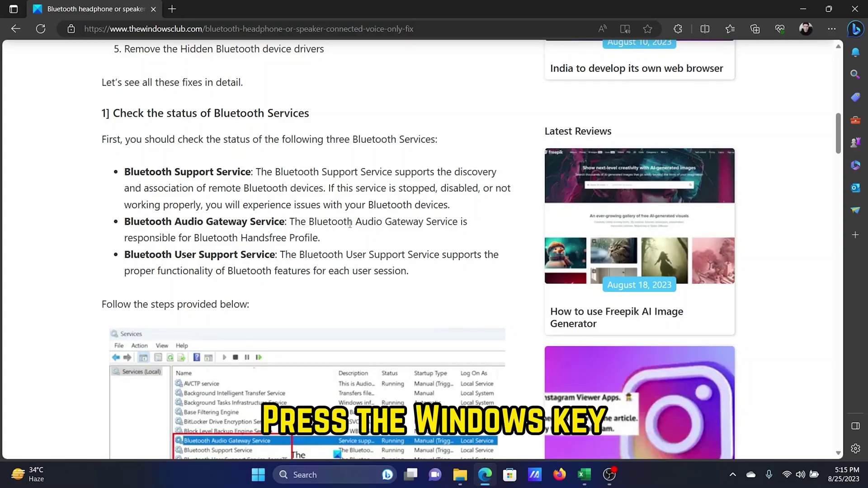
# Launch services.msc, switch to the Standard view, and scroll to the Bluetooth services
pyautogui.press('super+r')
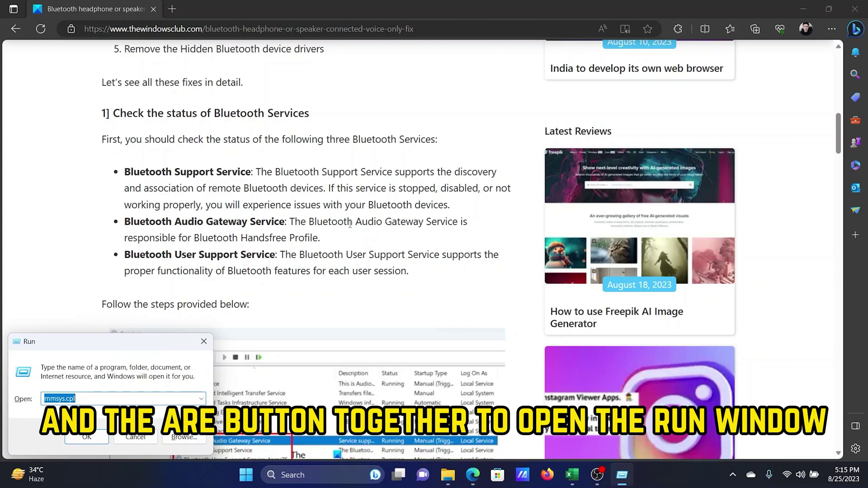
pyautogui.write('services.msc')
pyautogui.press('Return')
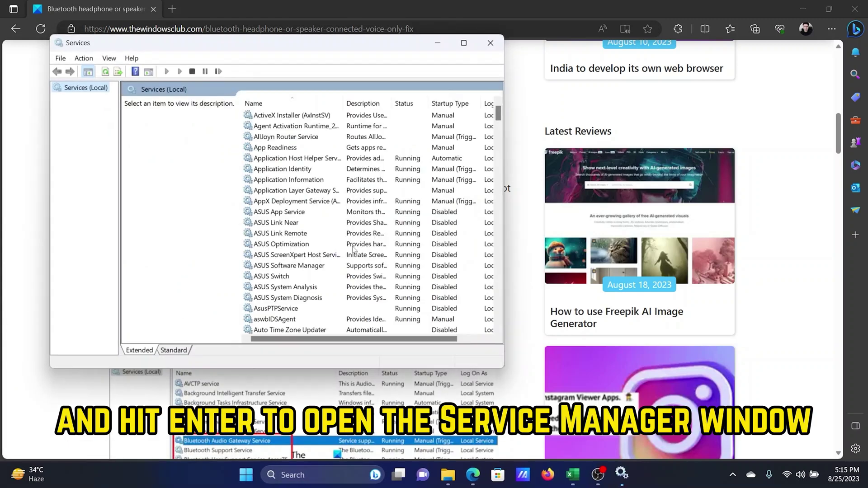
pyautogui.click(175, 350)
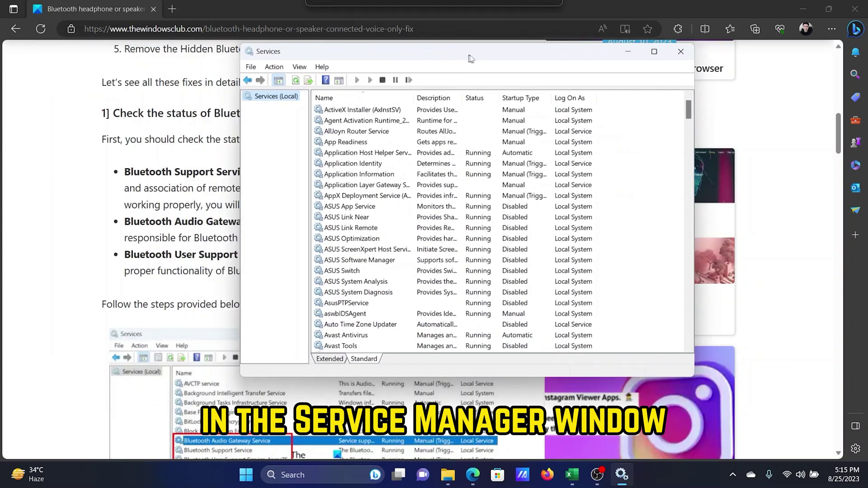
pyautogui.moveTo(280, 49); pyautogui.dragTo(511, 54)
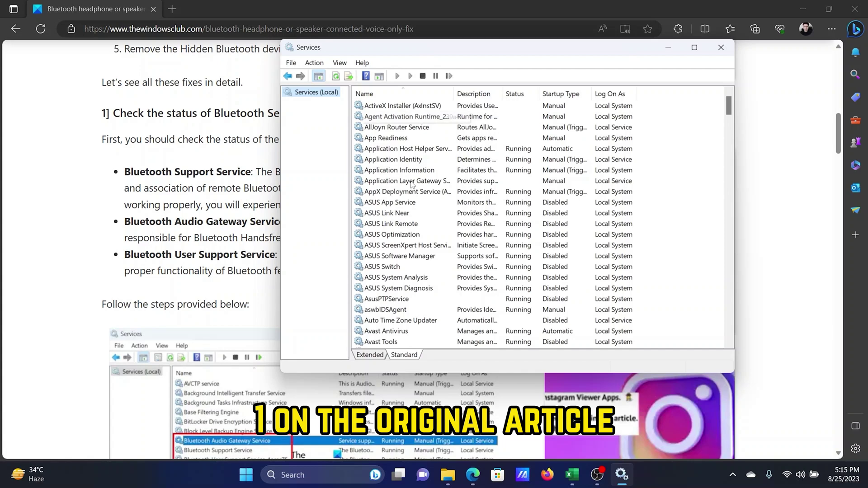
pyautogui.scroll(-4, 412, 202)
pyautogui.scroll(-3, 412, 223)
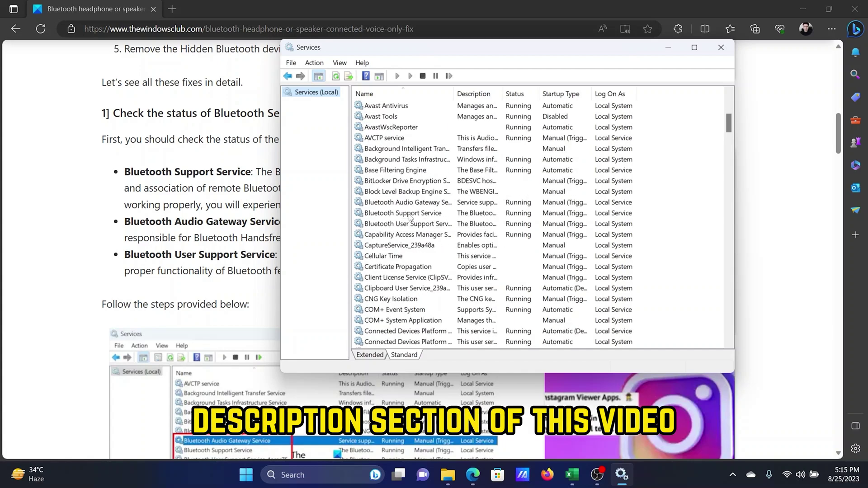
# Set the Bluetooth Support Service startup type to Automatic and apply it
pyautogui.rightClick(398, 214)
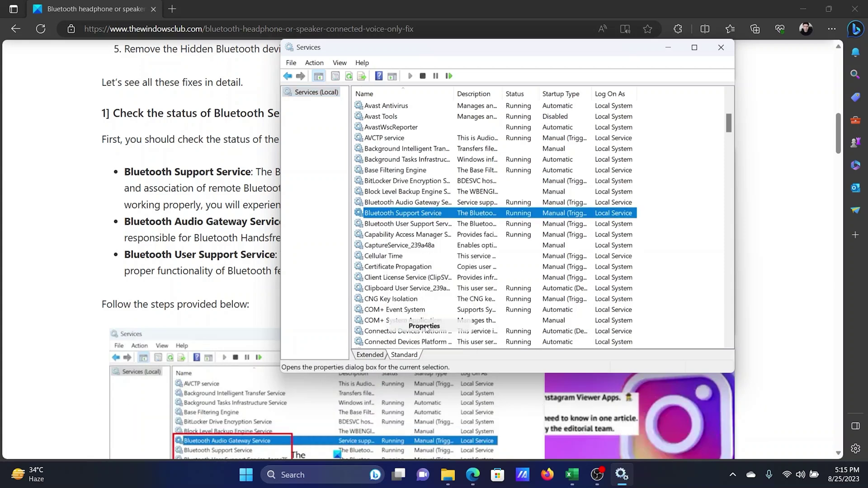
pyautogui.click(424, 325)
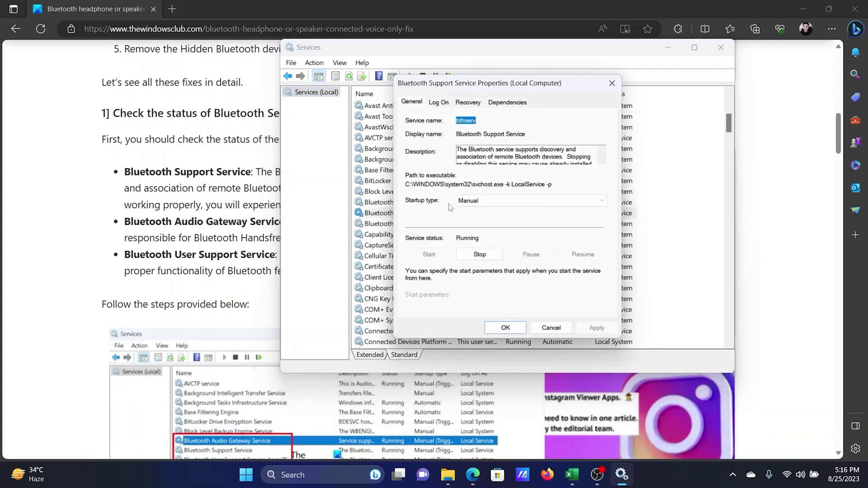
pyautogui.click(479, 200)
pyautogui.click(472, 218)
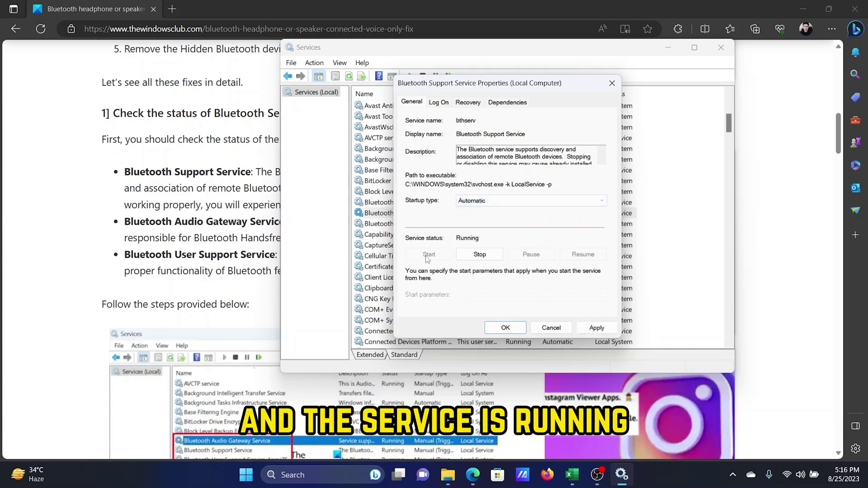
pyautogui.click(596, 327)
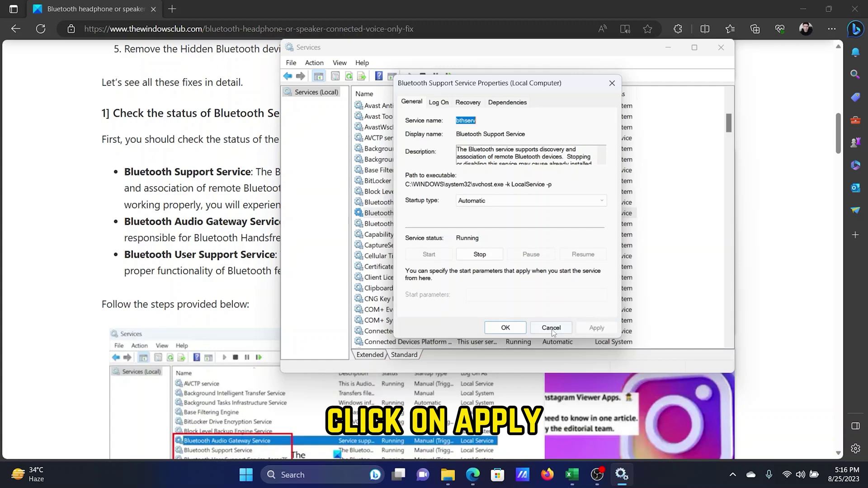
pyautogui.click(517, 328)
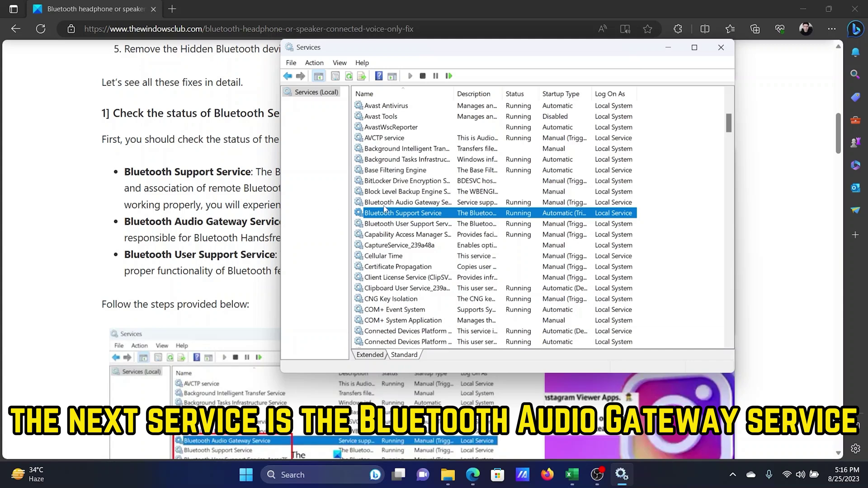
# Set the Bluetooth Audio Gateway Service startup type to Automatic and apply it
pyautogui.rightClick(403, 203)
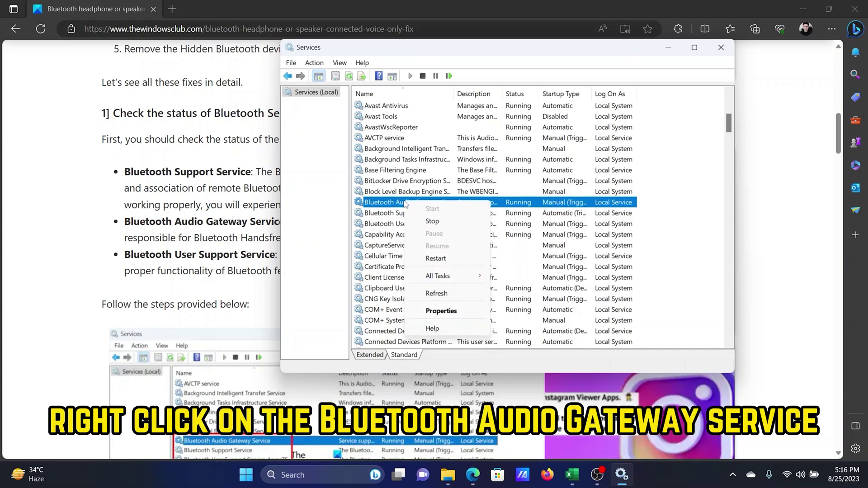
pyautogui.click(441, 310)
pyautogui.click(479, 205)
pyautogui.click(480, 215)
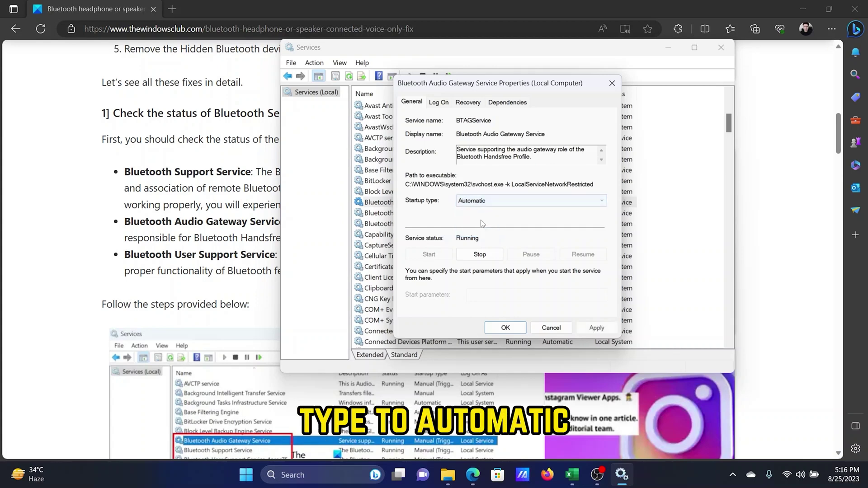
pyautogui.click(596, 327)
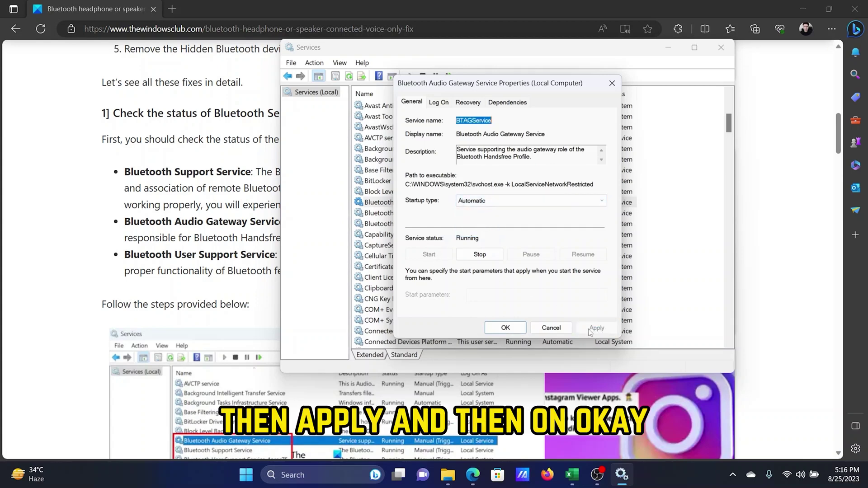
pyautogui.click(517, 329)
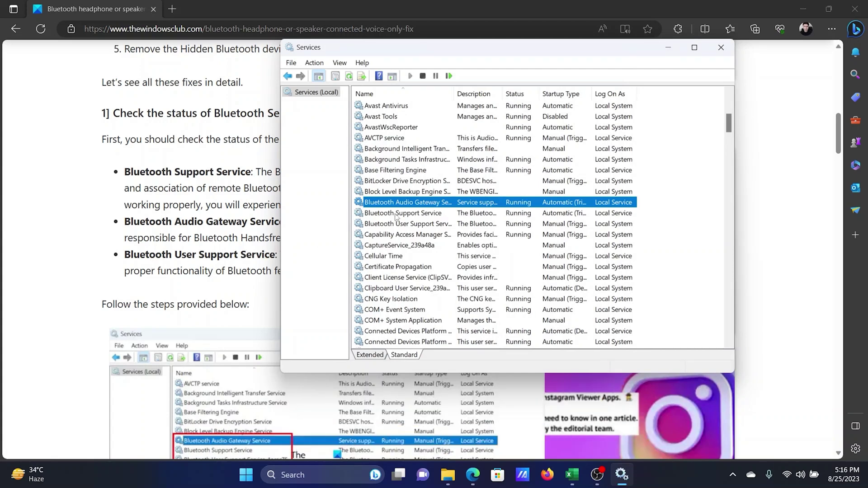
# Set Bluetooth User Support Service to Automatic, apply, and dismiss the 'parameter is incorrect' error
pyautogui.rightClick(405, 226)
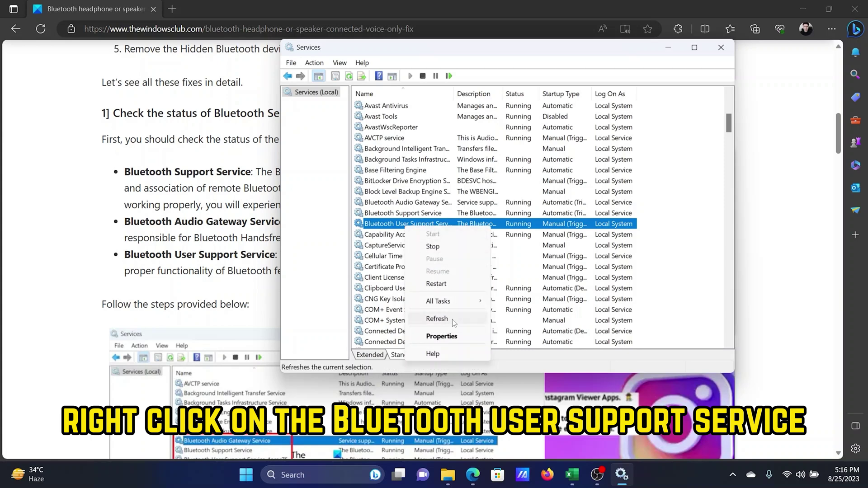
pyautogui.click(441, 336)
pyautogui.click(478, 202)
pyautogui.click(478, 220)
pyautogui.press('Up')
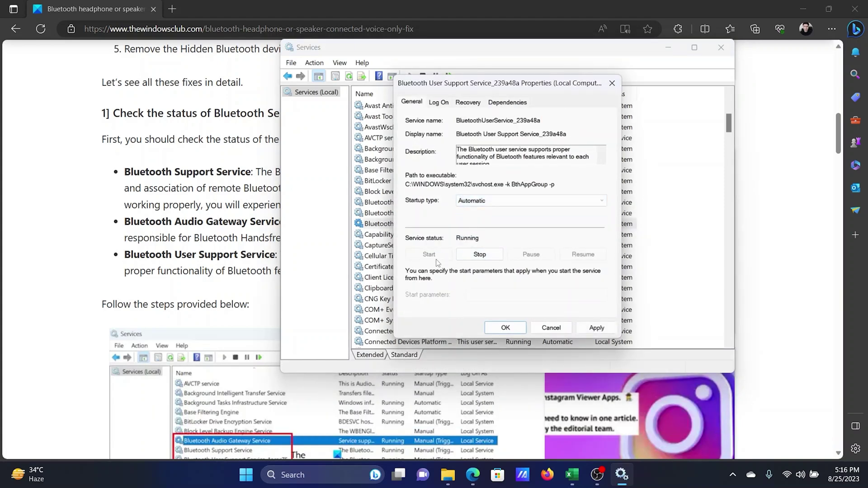
pyautogui.click(595, 327)
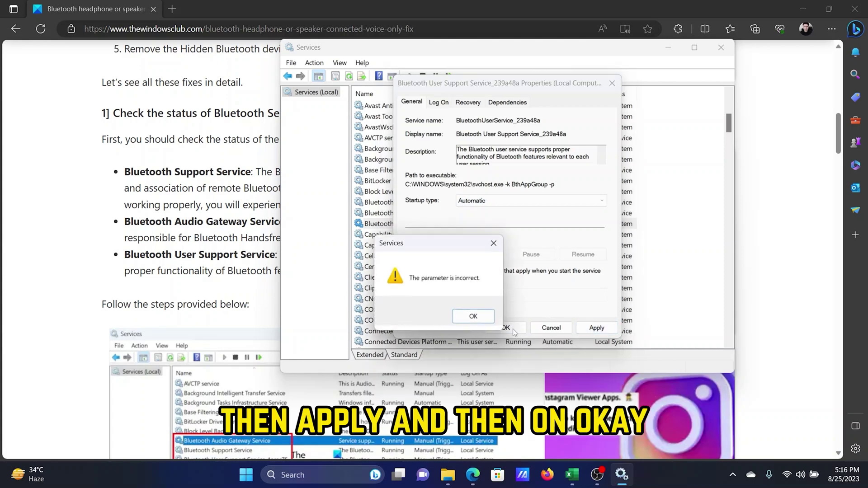
pyautogui.click(473, 316)
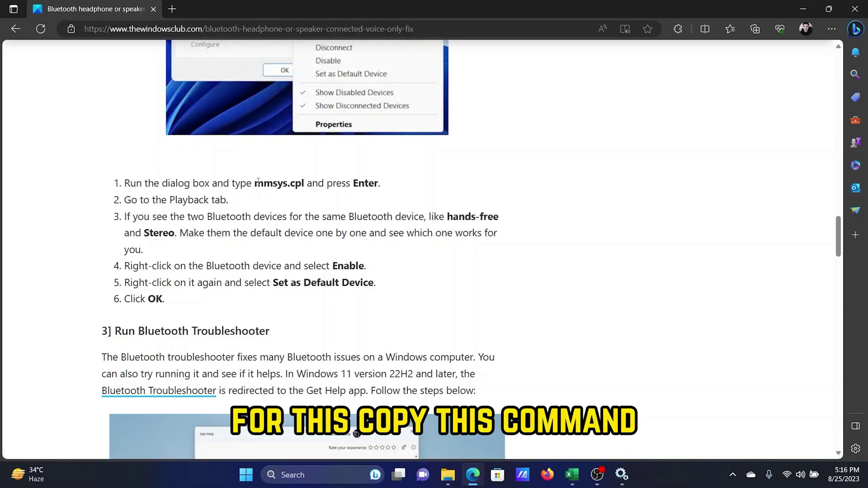
# Copy mmsys.cpl from the article and run it to open the Sound window
pyautogui.moveTo(256, 183); pyautogui.dragTo(305, 186)
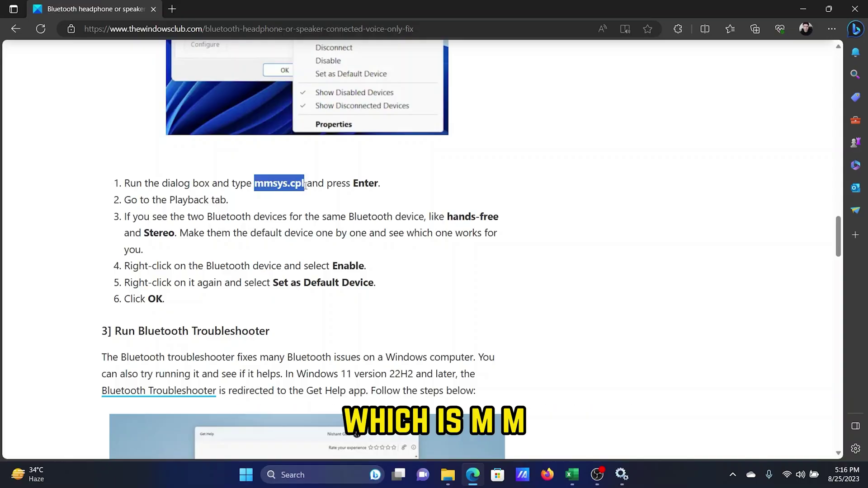
pyautogui.rightClick(286, 185)
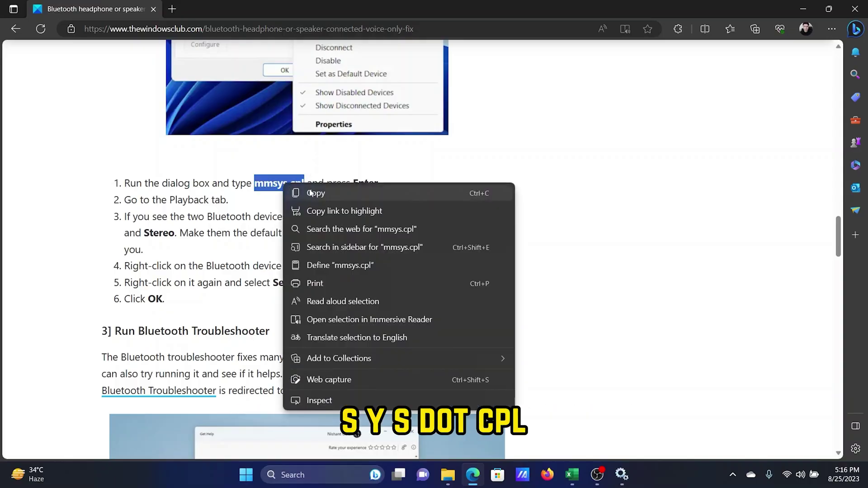
pyautogui.click(316, 193)
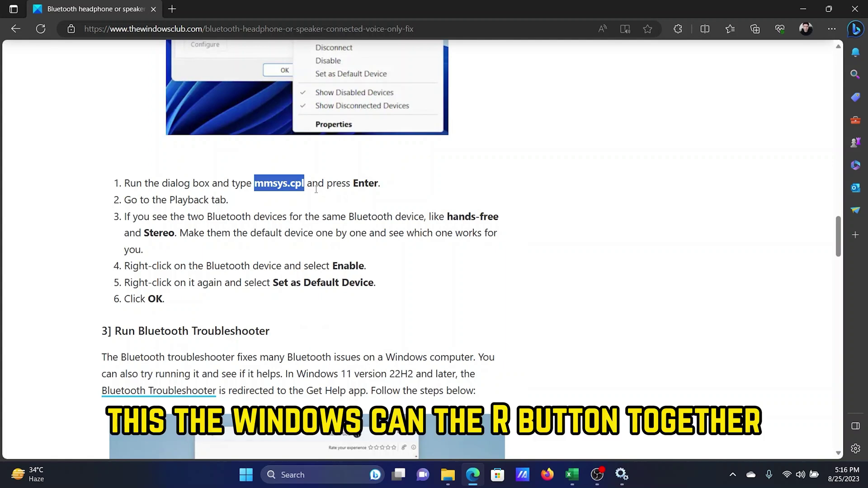
pyautogui.press('super+r')
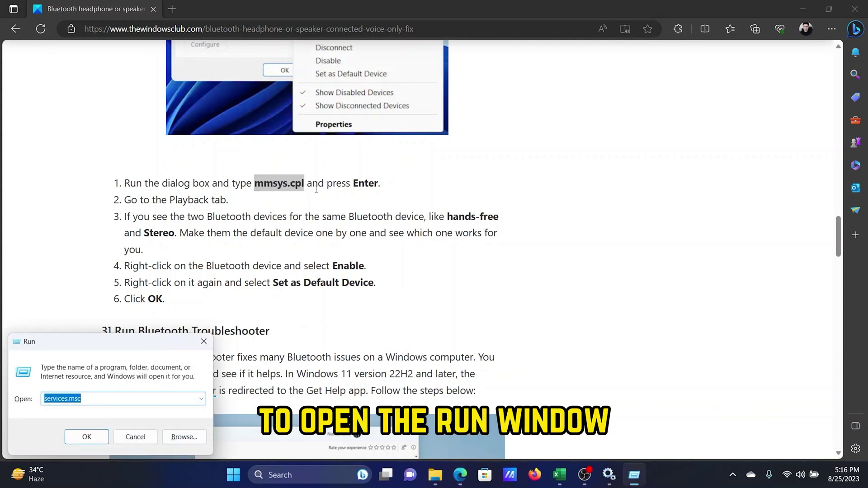
pyautogui.hotkey('ctrl', 'v')
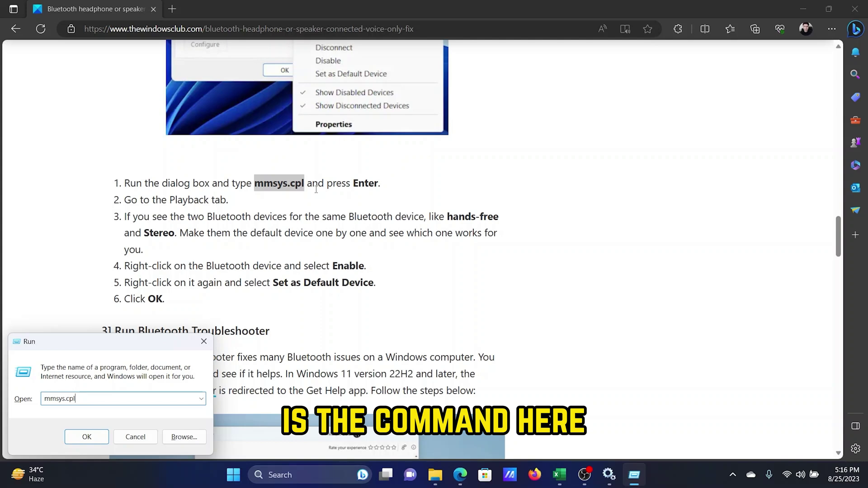
pyautogui.press('Return')
pyautogui.moveTo(74, 20); pyautogui.dragTo(287, 41)
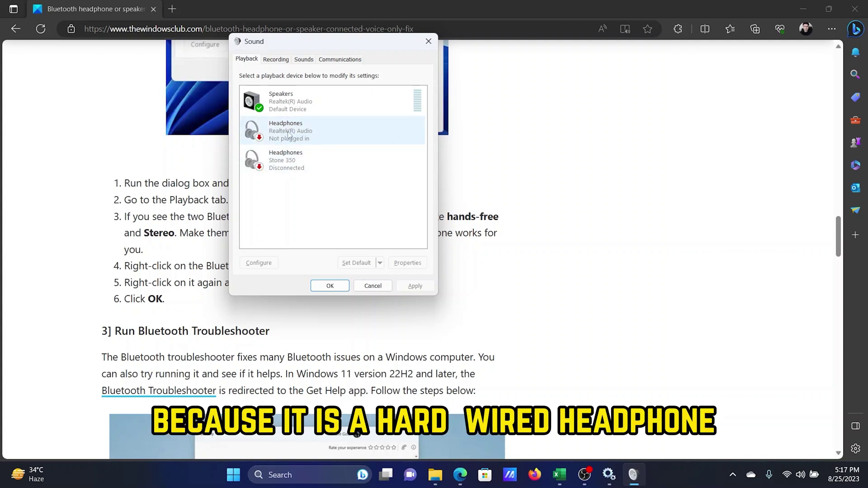
# Set Headphones (Stone 350) as the default playback device and close the Sound window
pyautogui.rightClick(293, 162)
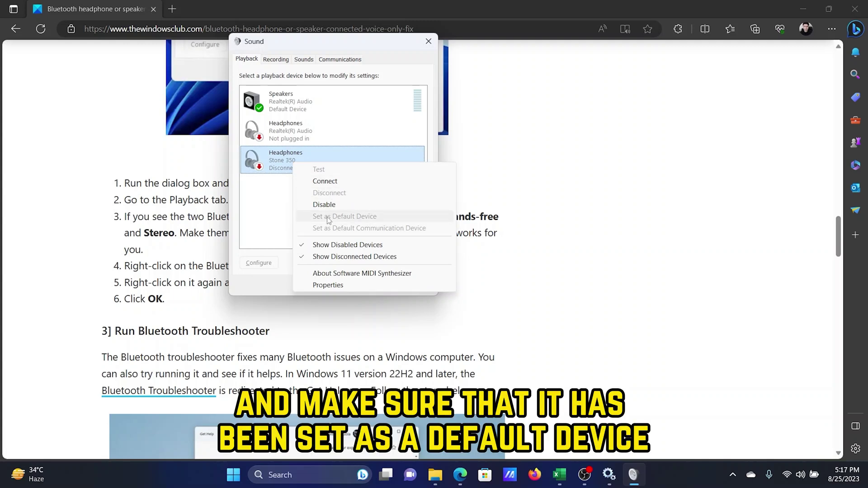
pyautogui.press('Escape')
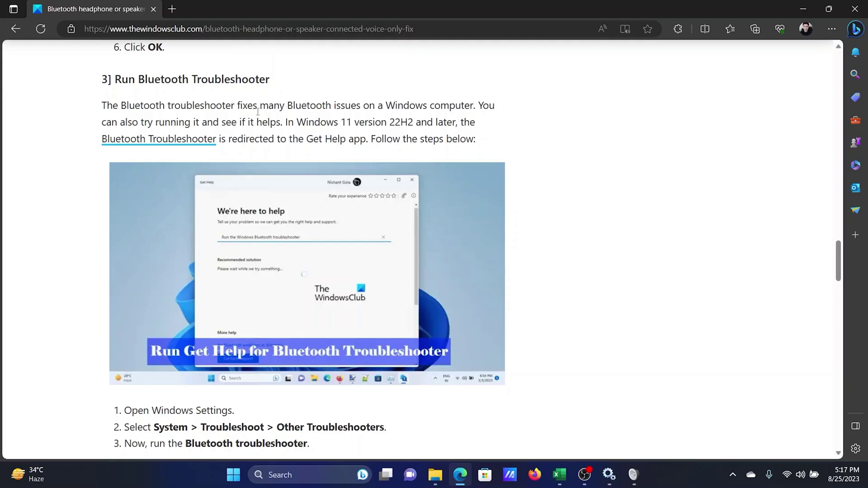
# Go to Settings > System > Troubleshoot > Other troubleshooters and run the Bluetooth troubleshooter
pyautogui.scroll(-5, 263, 136)
pyautogui.scroll(5, 258, 239)
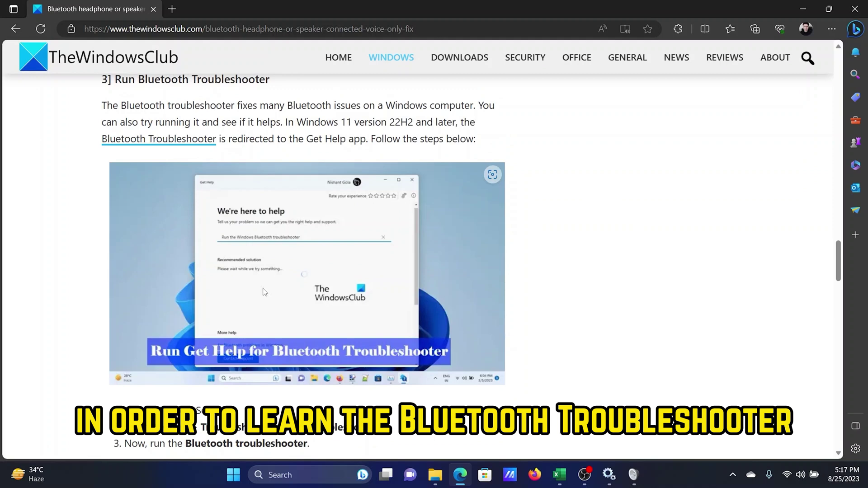
pyautogui.rightClick(233, 475)
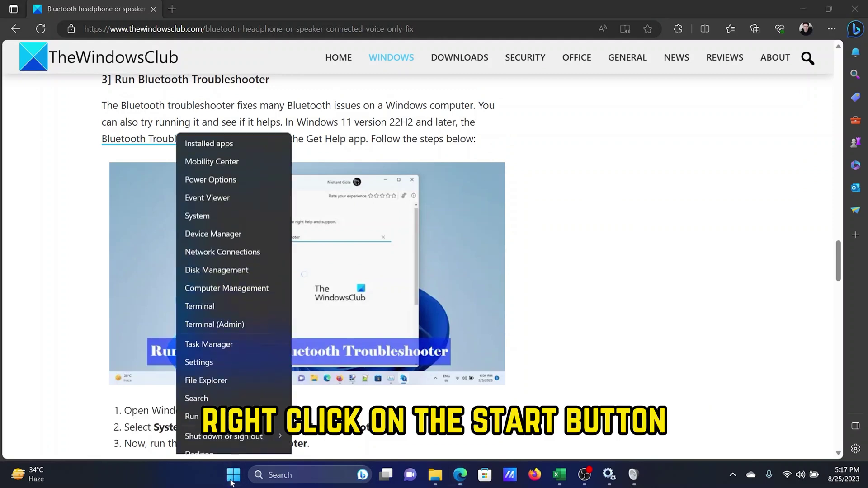
pyautogui.click(232, 353)
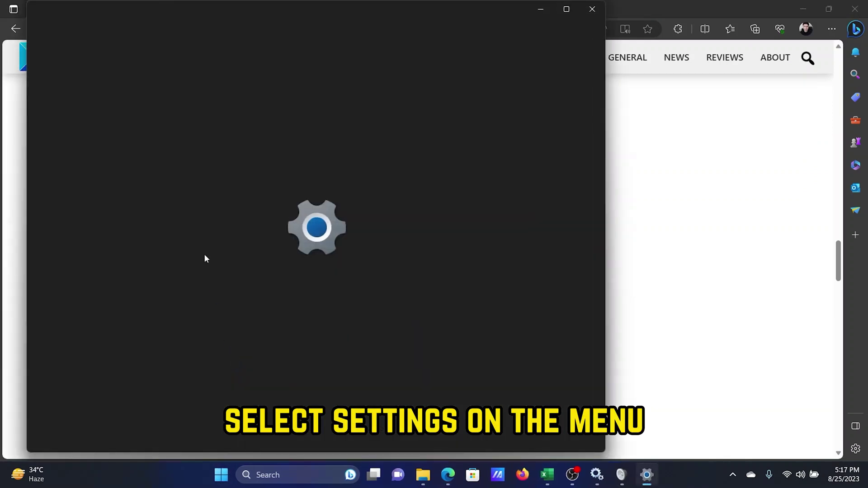
pyautogui.click(72, 123)
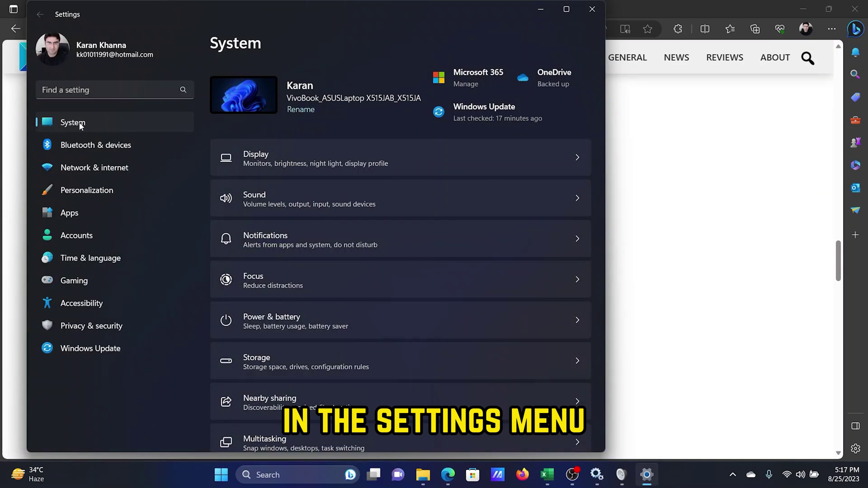
pyautogui.scroll(-4, 341, 260)
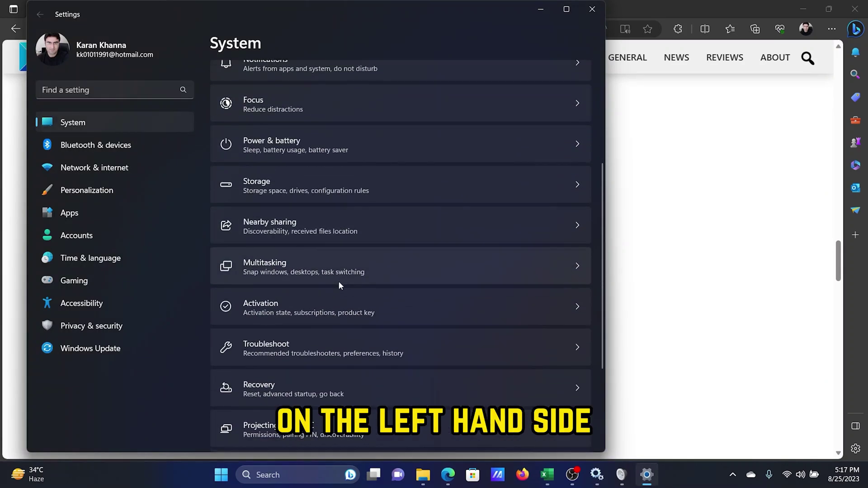
pyautogui.click(336, 354)
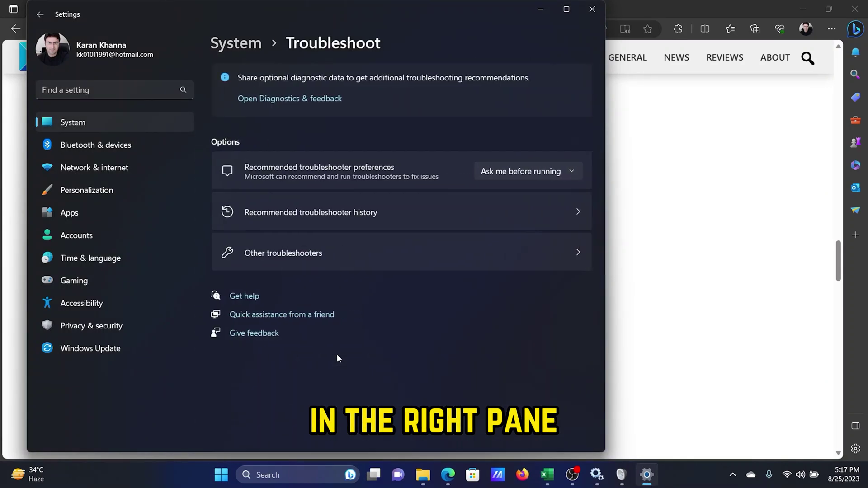
pyautogui.click(337, 251)
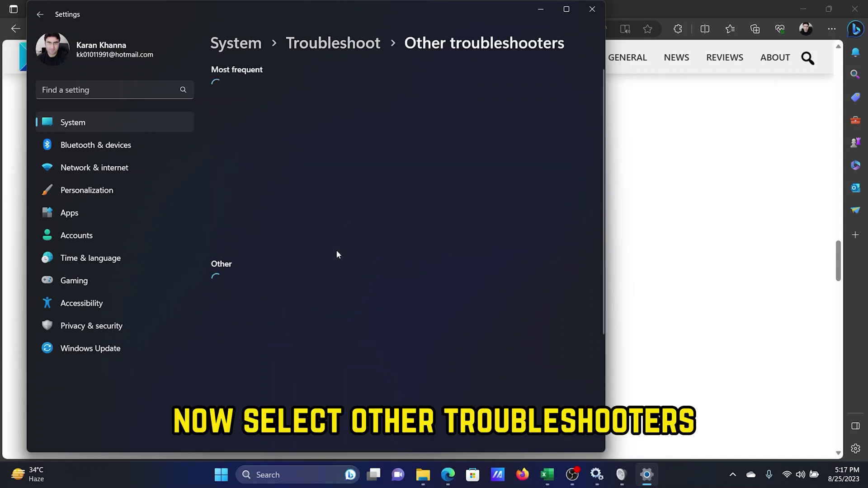
pyautogui.scroll(-3, 336, 252)
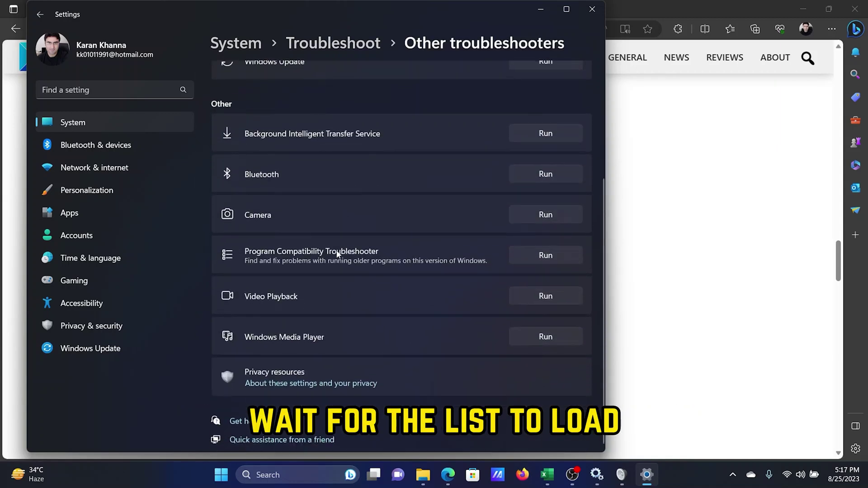
pyautogui.click(546, 175)
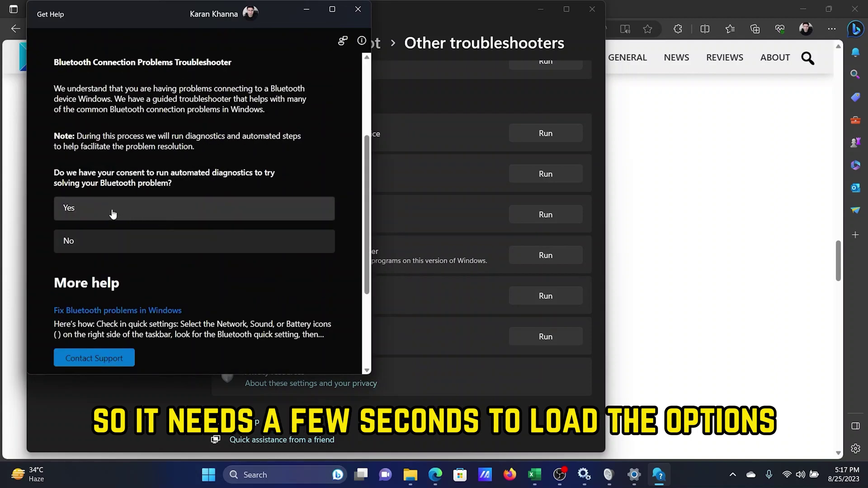
# Consent to automated Bluetooth diagnostics in Get Help and continue to the pending updates check
pyautogui.click(112, 214)
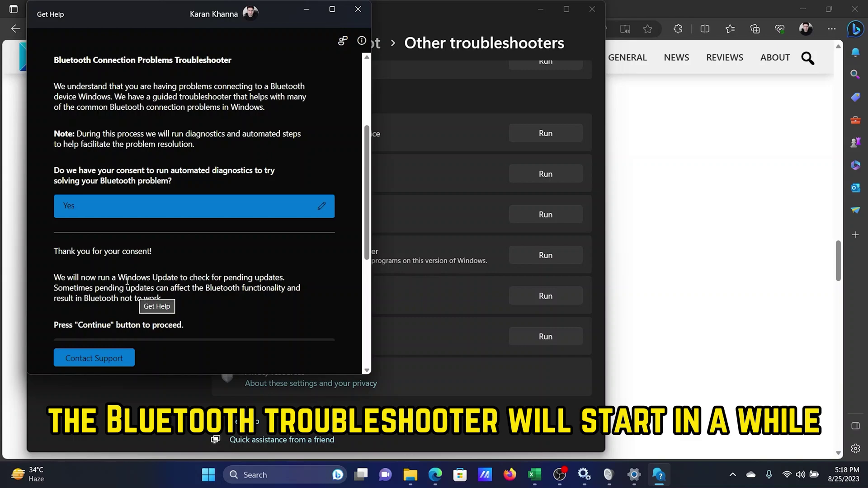
pyautogui.click(124, 304)
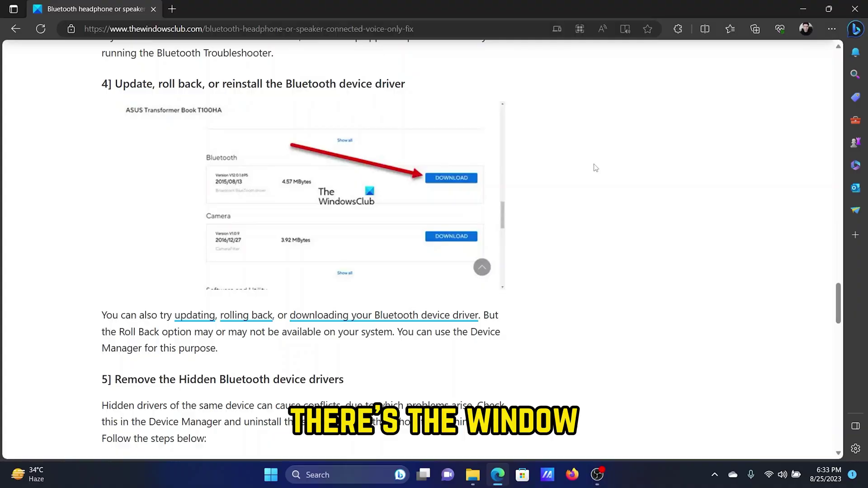
# Run devmgmt.msc from the Run dialog to open Device Manager
pyautogui.press('super+r')
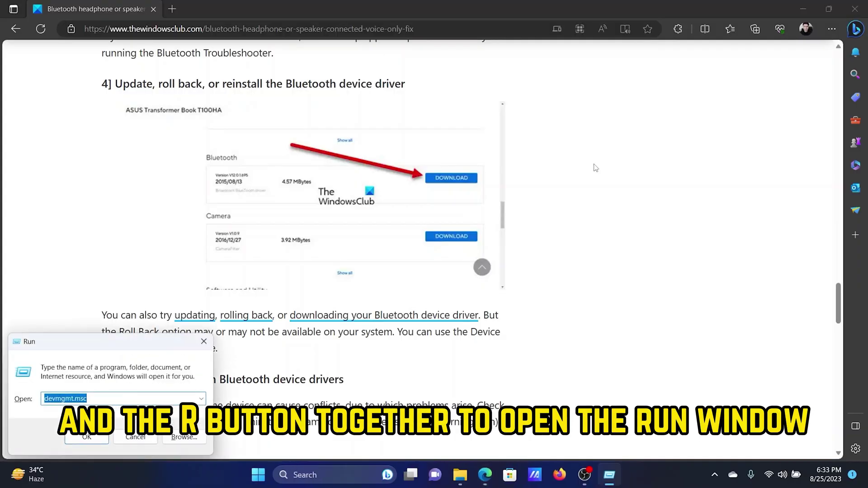
pyautogui.press('End')
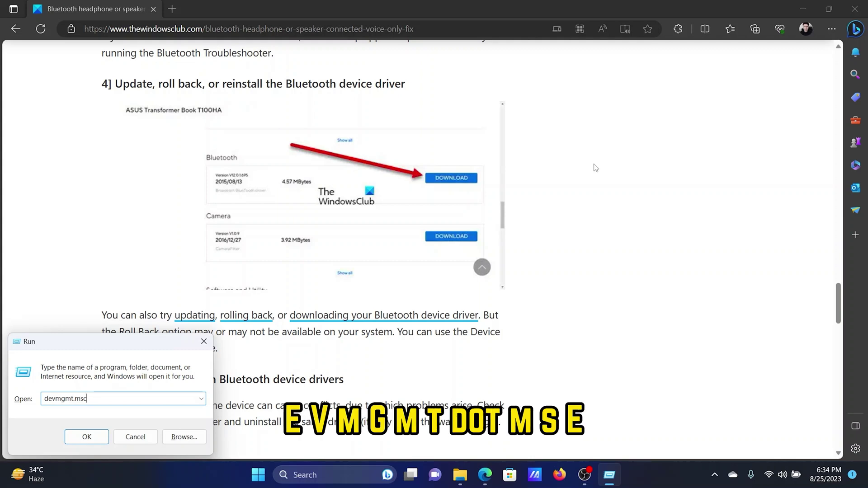
pyautogui.press('Return')
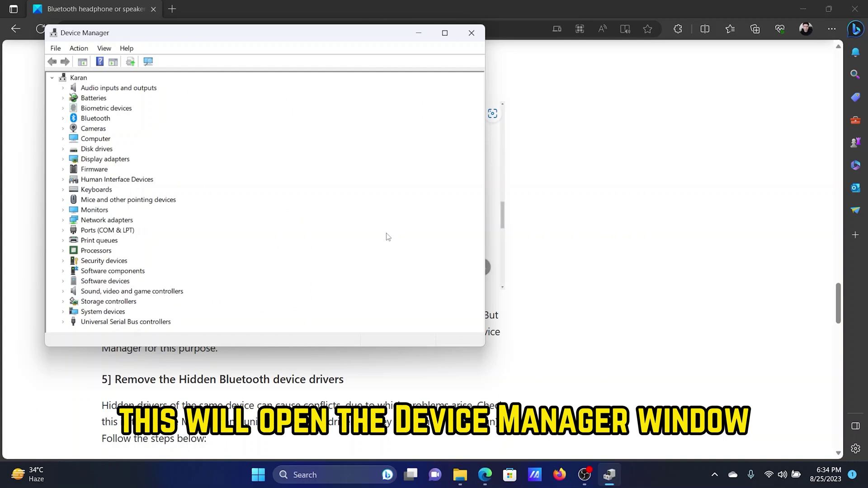
# Show the Driver tab of Intel(R) Wireless Bluetooth(R) properties, listing version 22.190.0.2
pyautogui.click(63, 119)
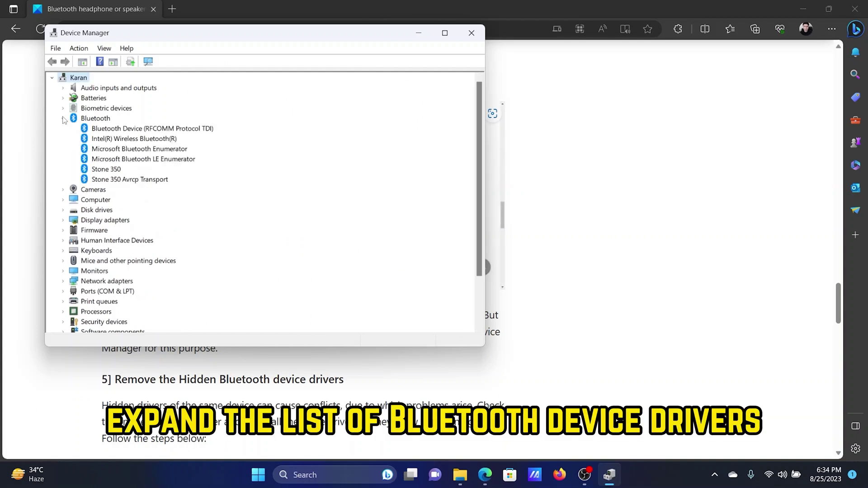
pyautogui.rightClick(132, 141)
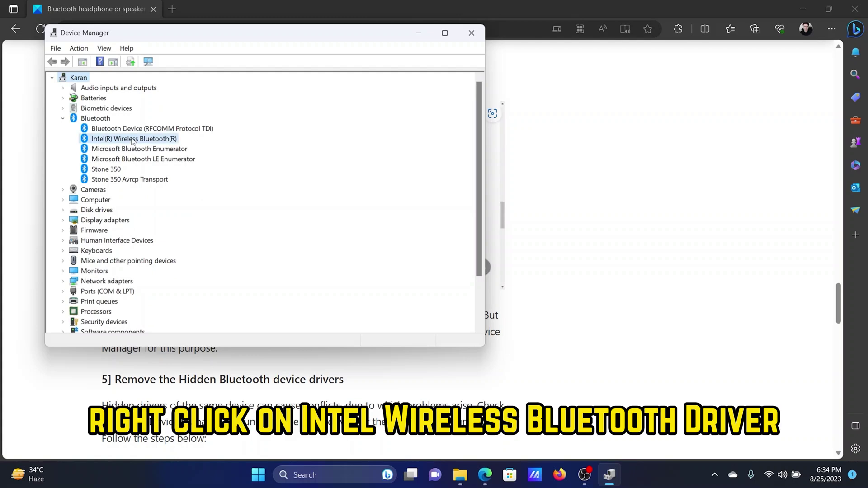
pyautogui.click(165, 206)
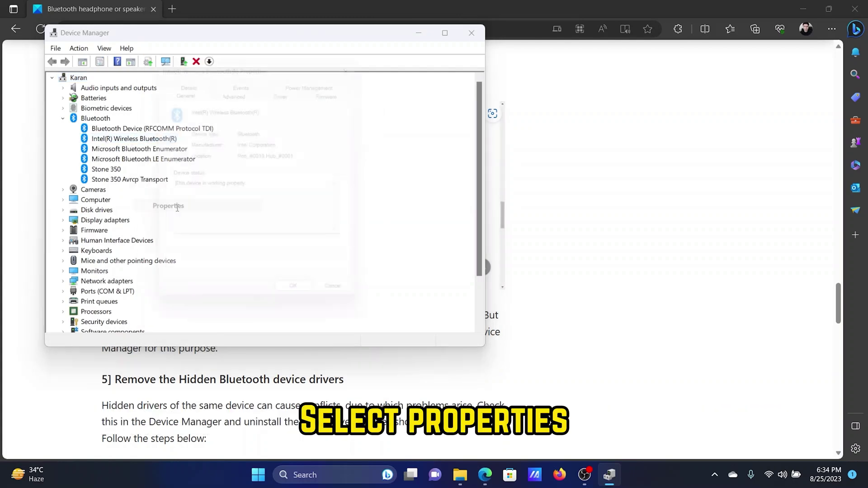
pyautogui.click(292, 90)
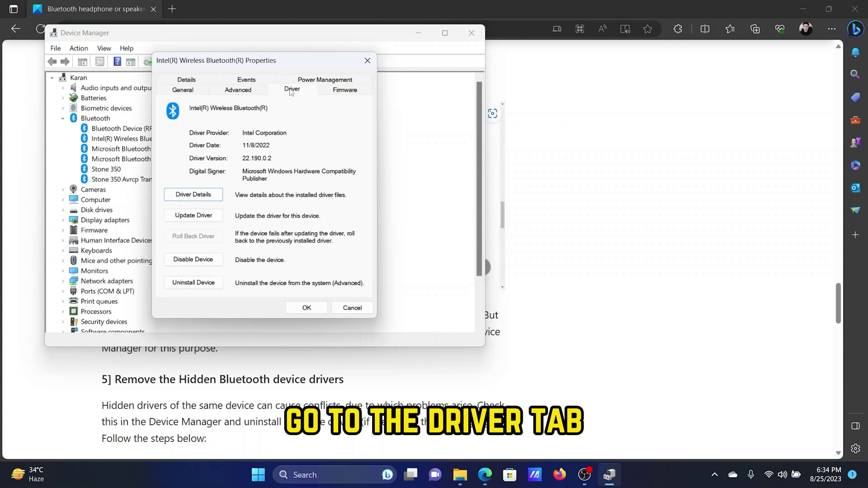
# Search automatically for a newer Intel(R) Wireless Bluetooth(R) driver (already the best), then uninstall the adapter
pyautogui.click(185, 216)
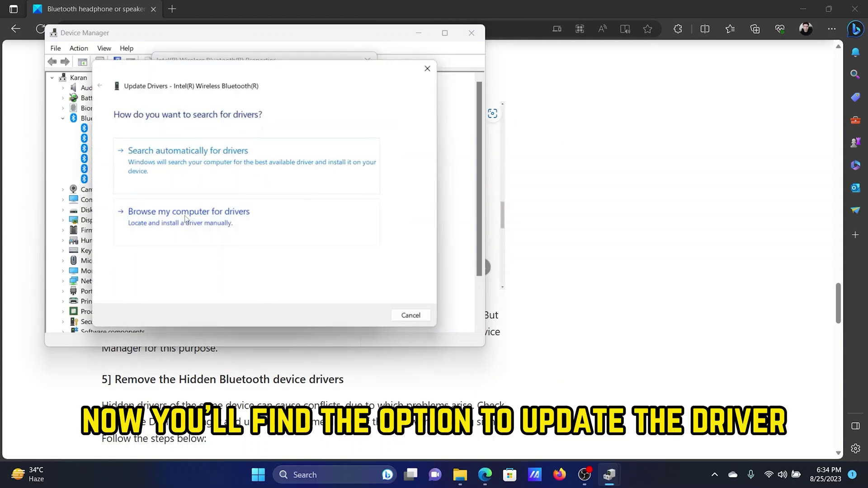
pyautogui.click(206, 149)
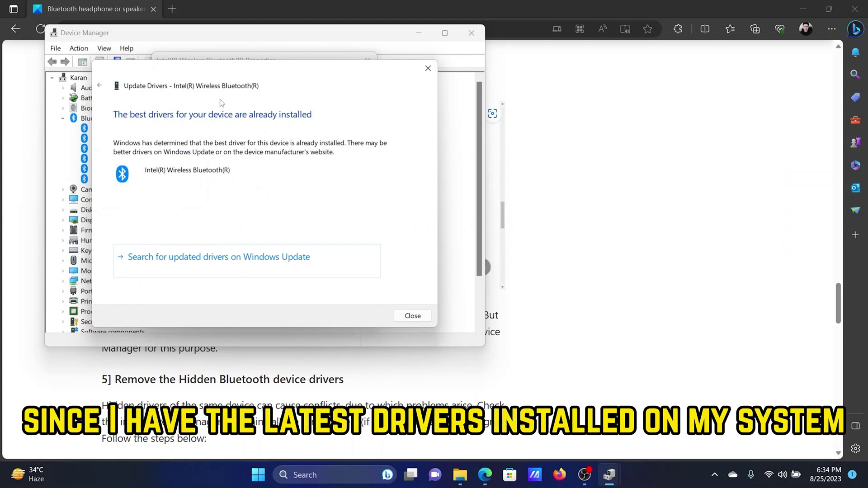
pyautogui.click(427, 69)
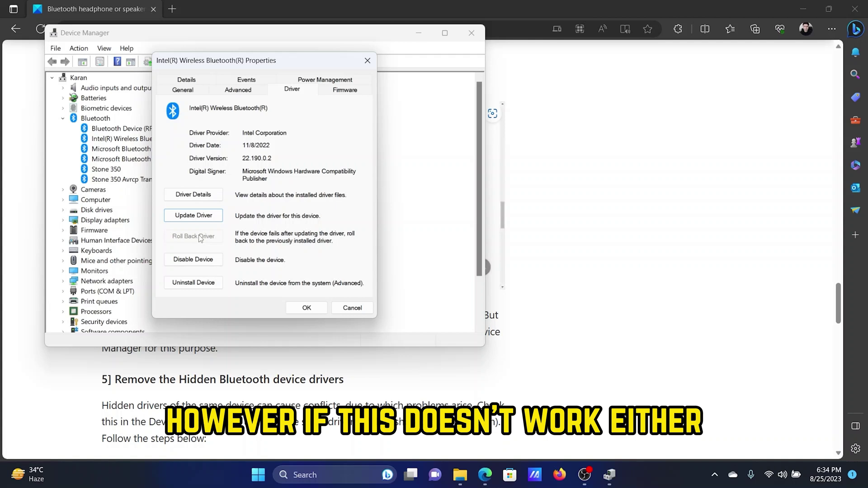
pyautogui.click(195, 283)
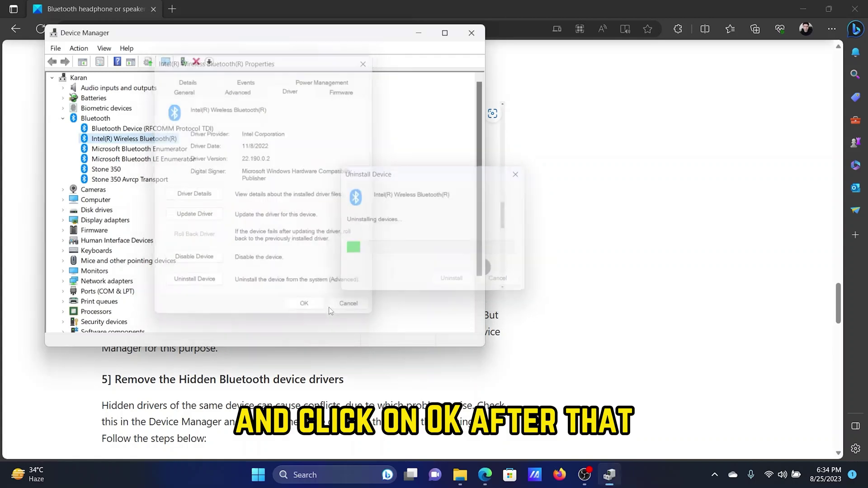
pyautogui.click(584, 227)
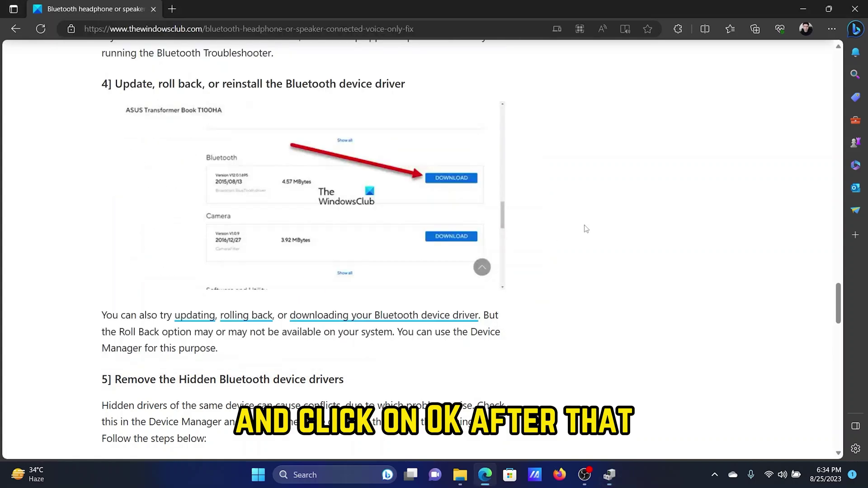